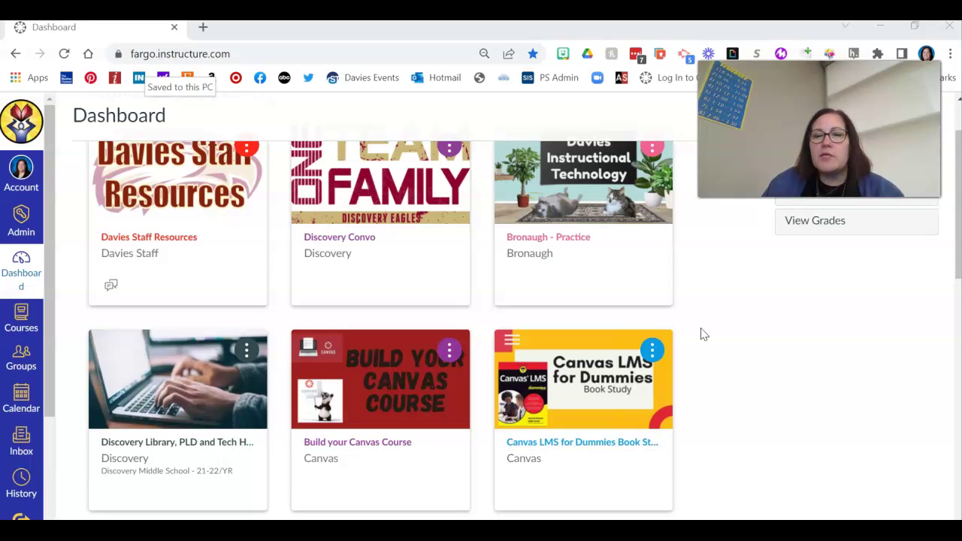
- Look over the Dashboard page before starting a new course
left_click(680, 327)
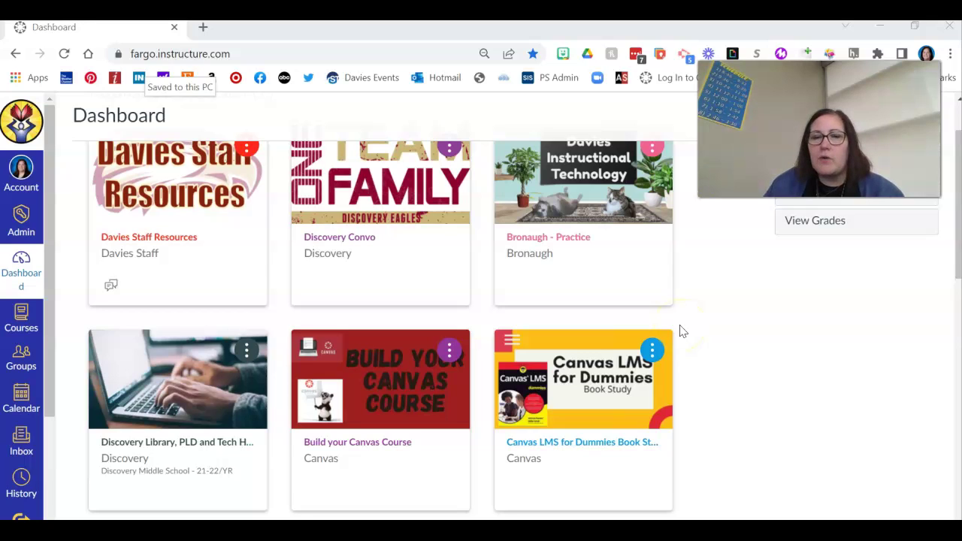
left_click(700, 319)
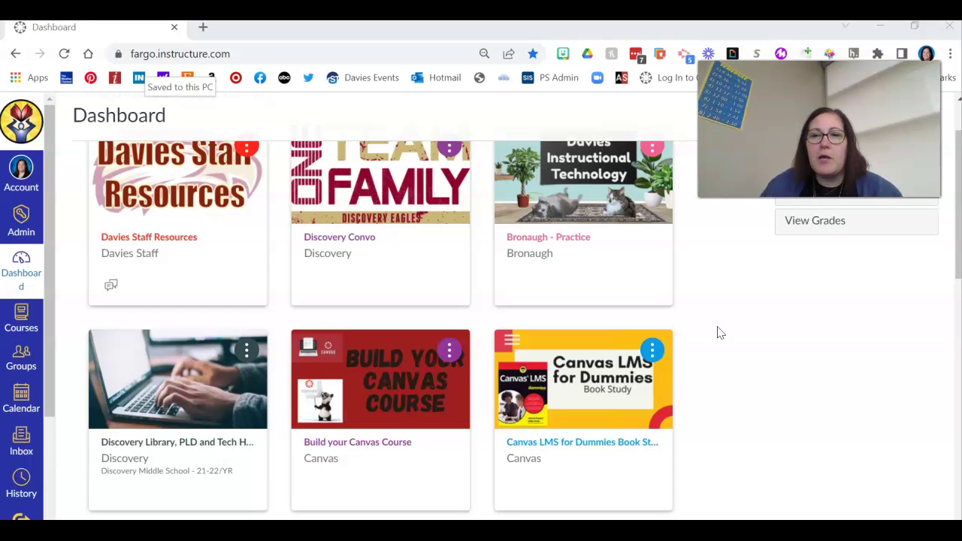
left_click(728, 326)
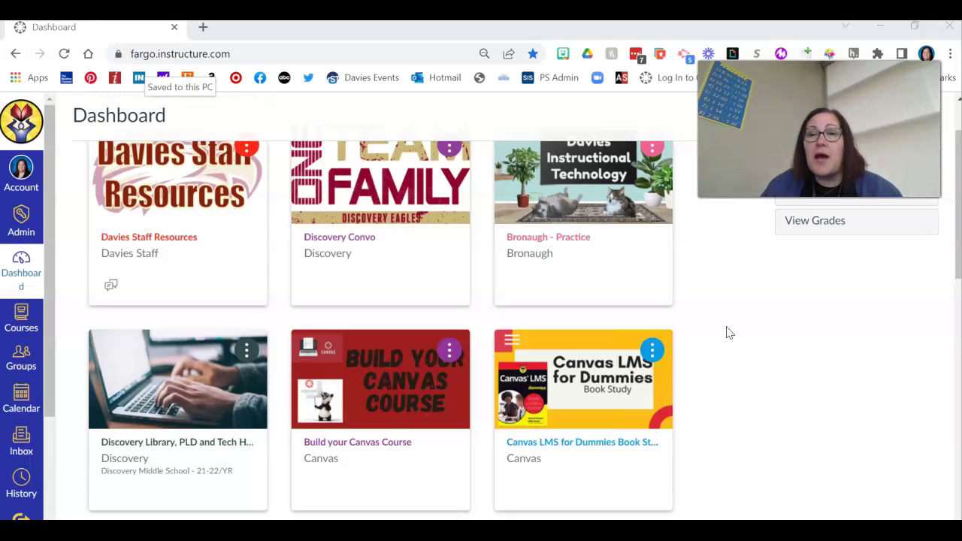
left_click(726, 337)
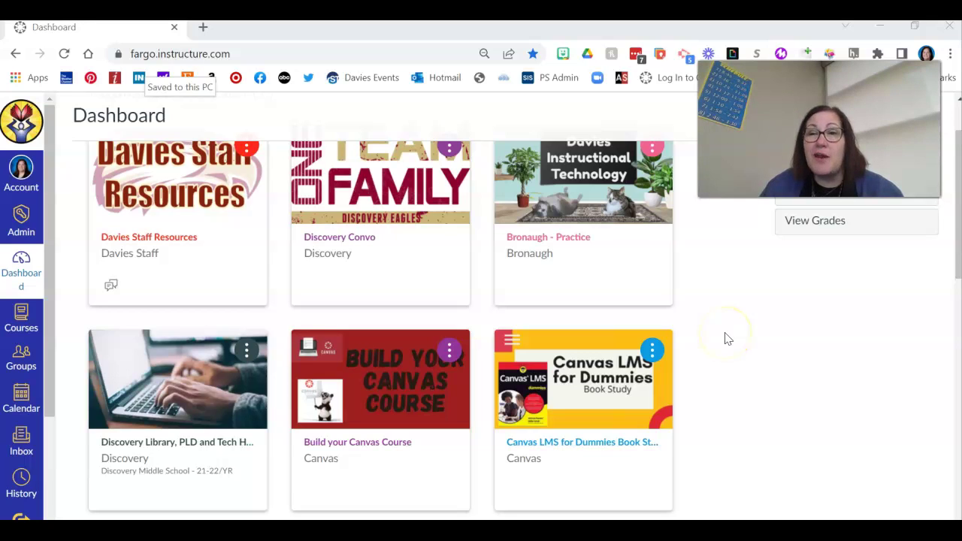
left_click(728, 339)
scroll(721, 342, "down", 2)
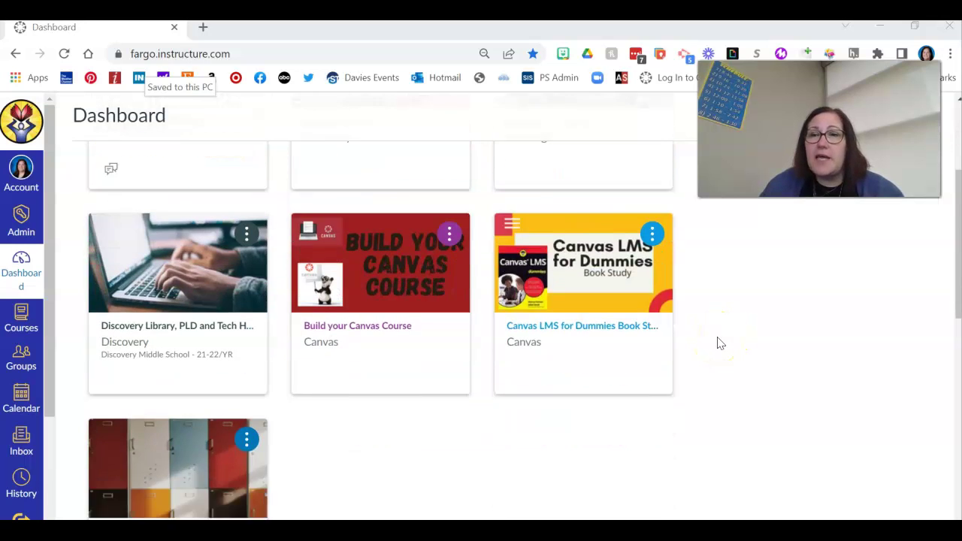
scroll(720, 343, "down", 5)
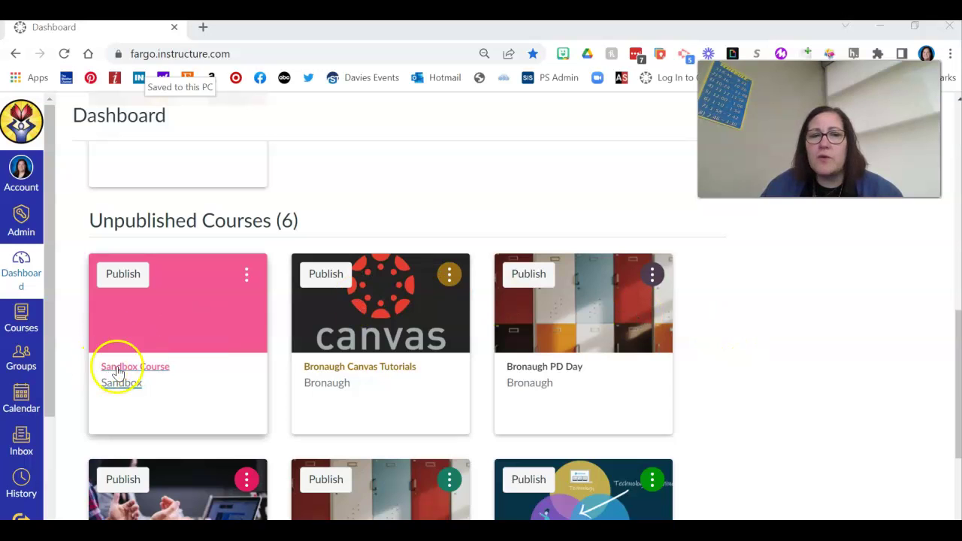
scroll(425, 232, "up", 6)
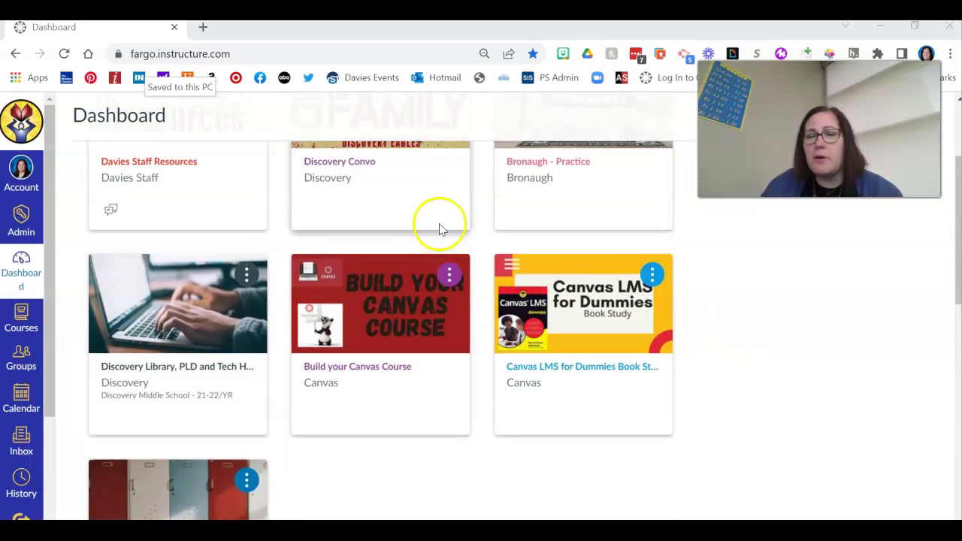
scroll(446, 227, "up", 2)
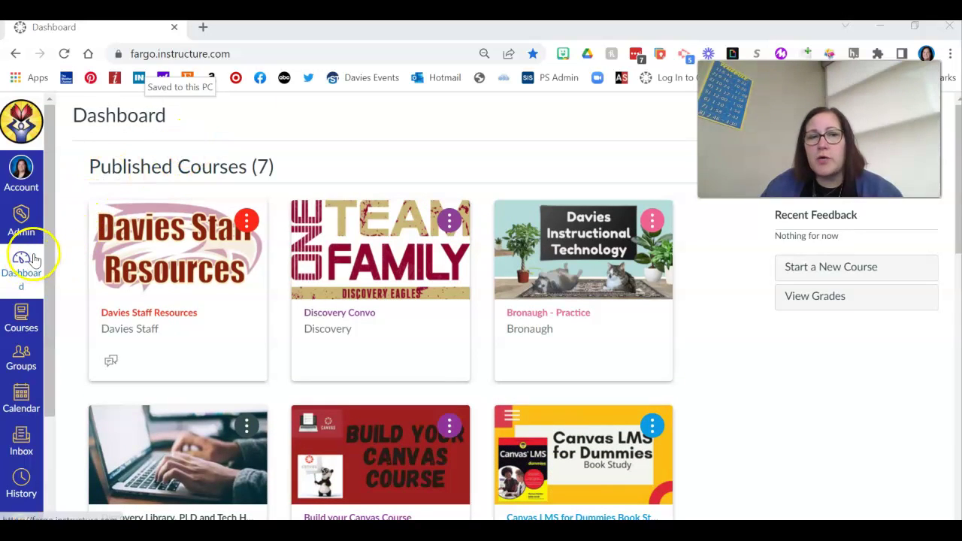
scroll(318, 264, "down", 1)
scroll(318, 264, "down", 7)
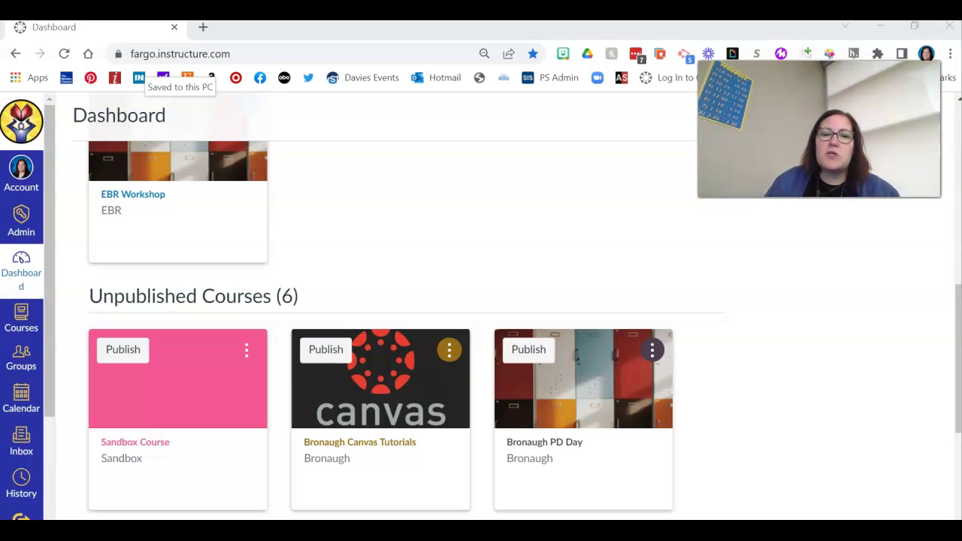
scroll(800, 390, "up", 4)
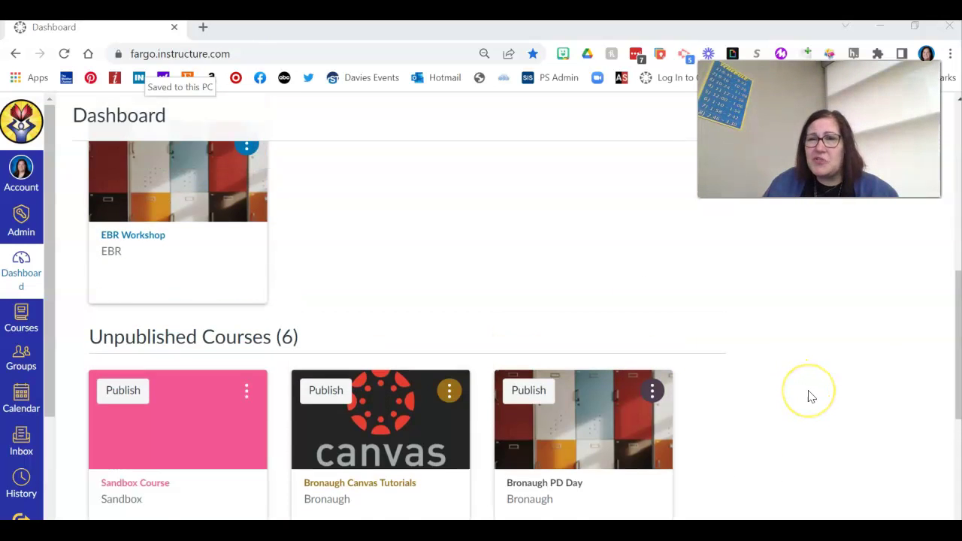
scroll(810, 396, "up", 3)
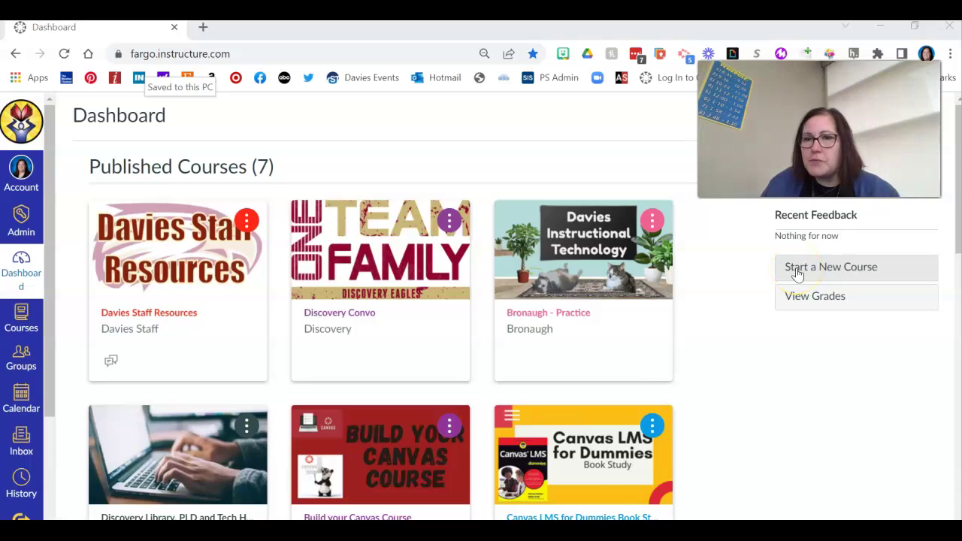
- Start a new course and associate it with the Davies High School account
left_click(797, 273)
left_click(403, 297)
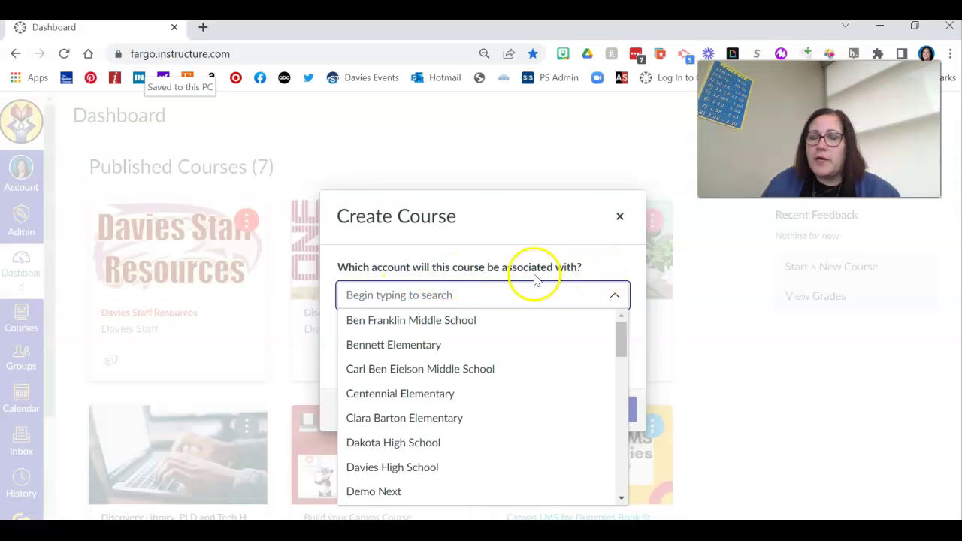
scroll(475, 383, "down", 1)
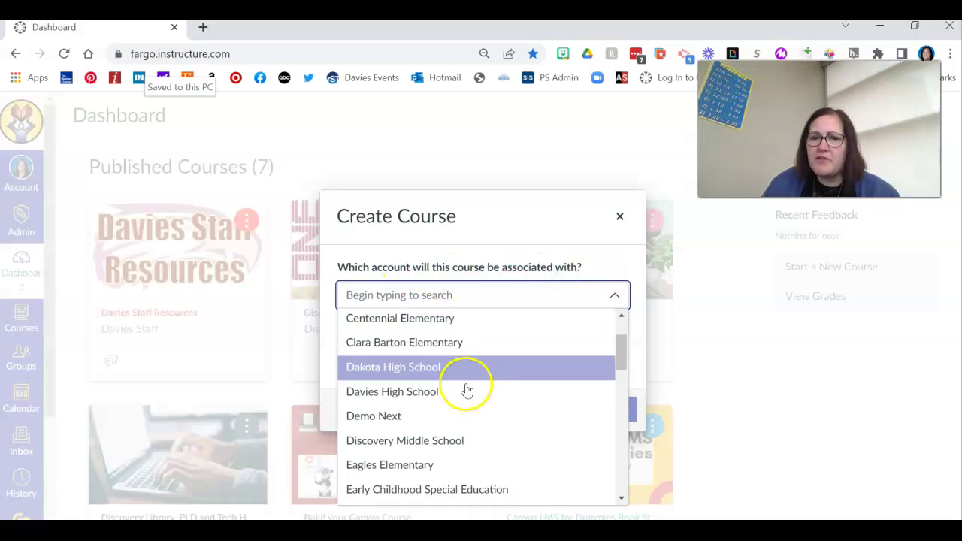
left_click(464, 394)
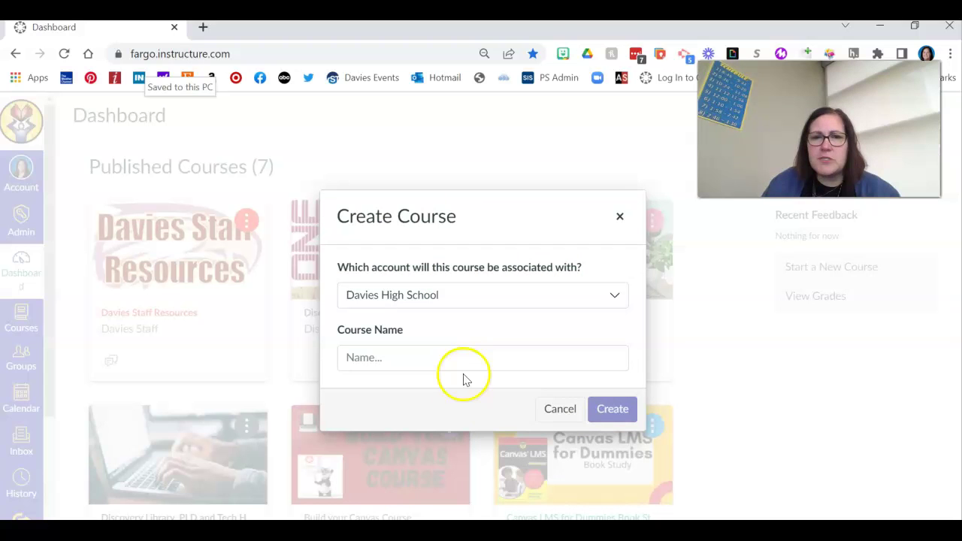
- Name the course 'Canvas for Dummies Practice' and create it
left_click(460, 357)
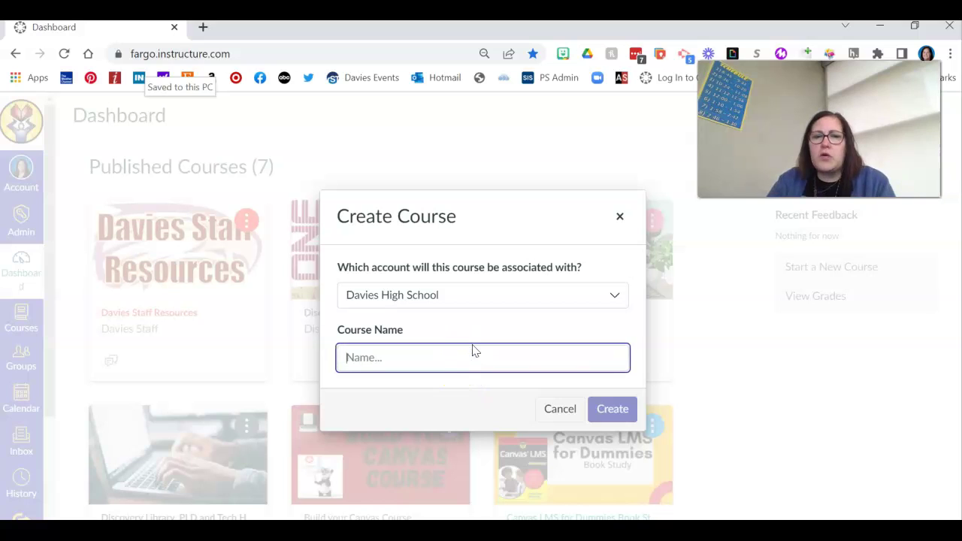
type("CAnva")
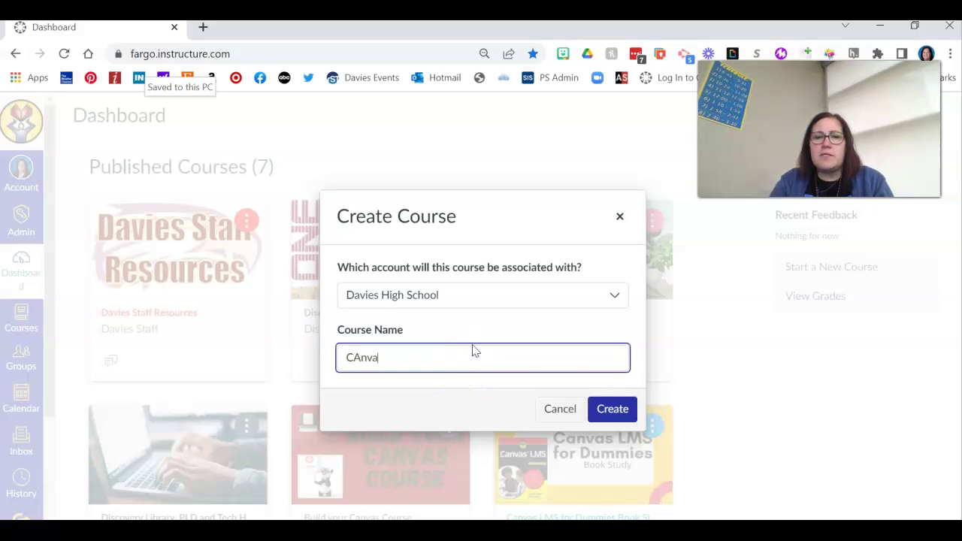
key("BackSpace")
key("BackSpace")
key("BackSpace")
key("BackSpace")
type("anvas")
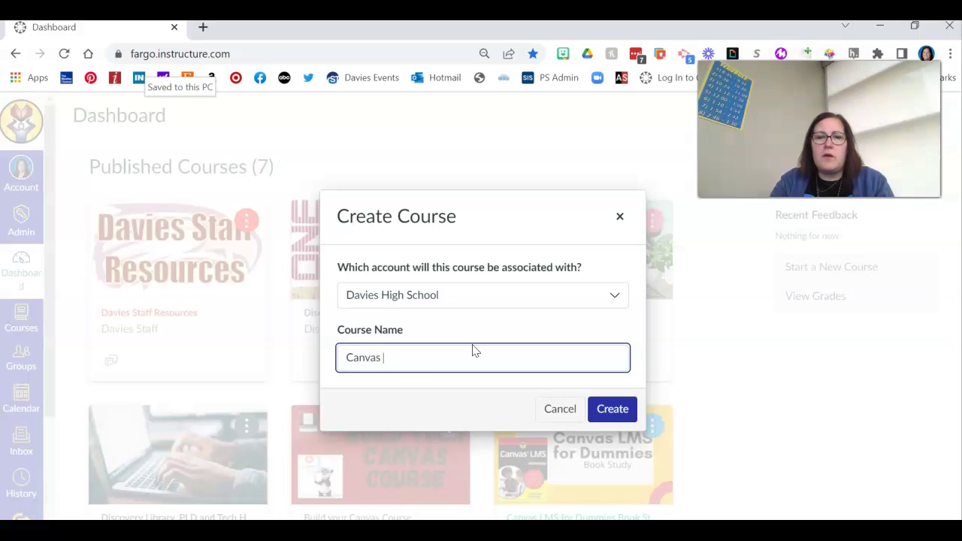
type(" for Du")
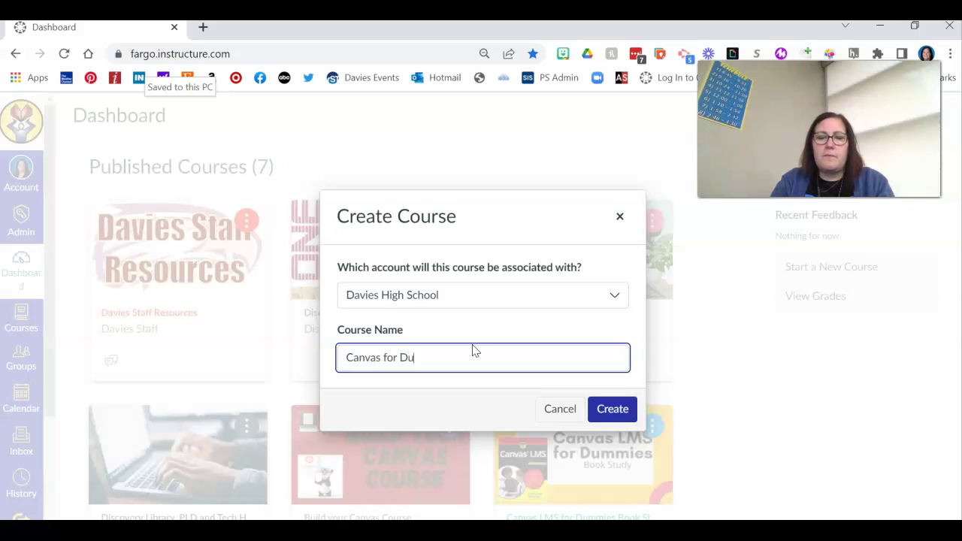
type("mmies ")
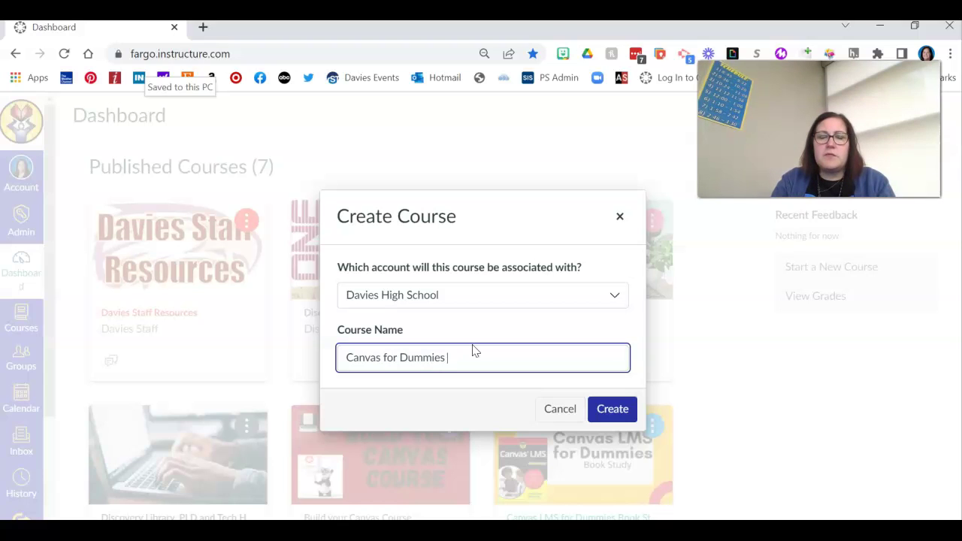
type("Practice")
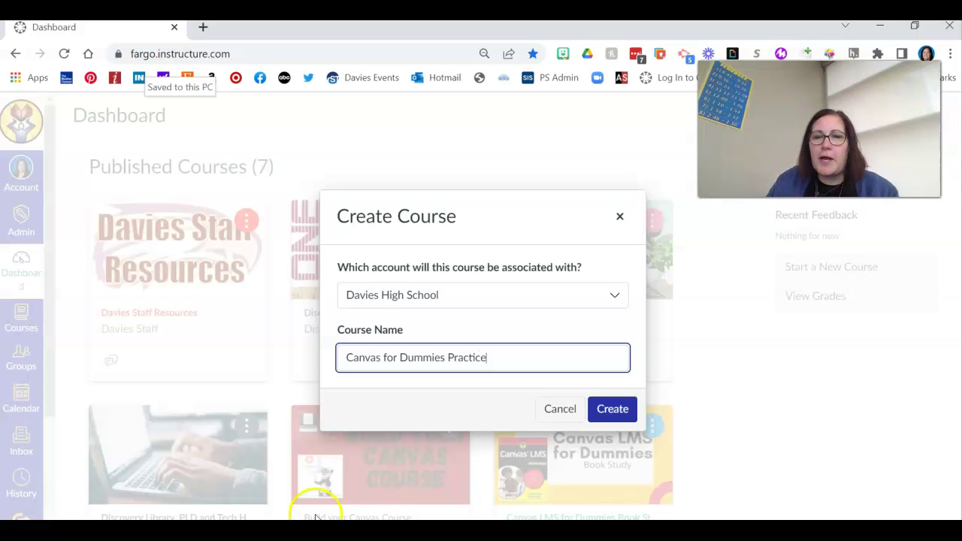
left_click(613, 420)
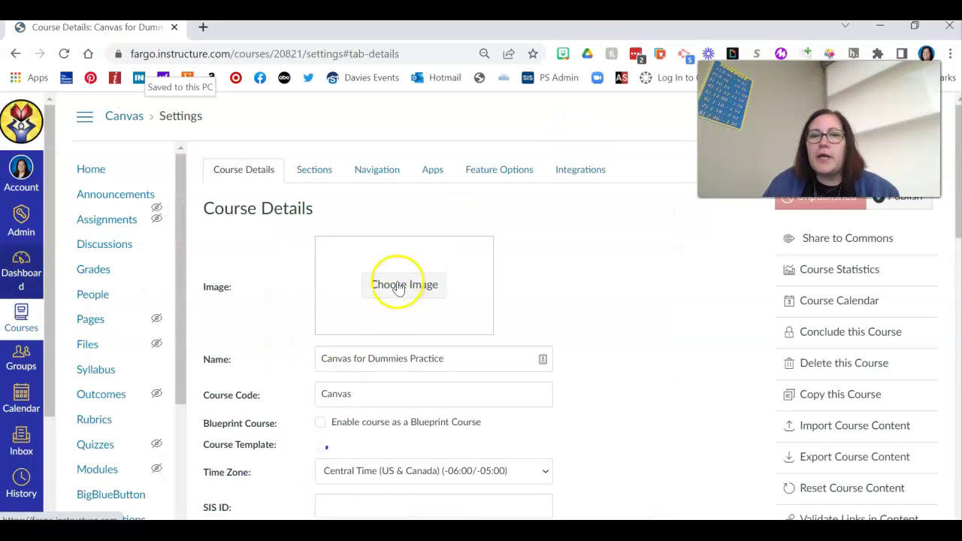
- Leave the Canvas for Dummies Practice Settings page for the Dashboard
scroll(280, 240, "down", 1)
scroll(284, 250, "up", 1)
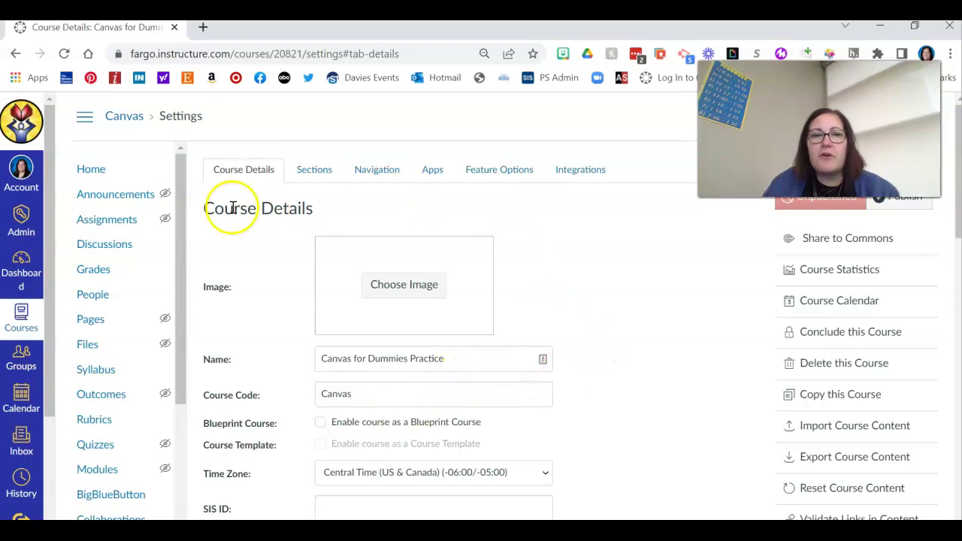
left_click(21, 274)
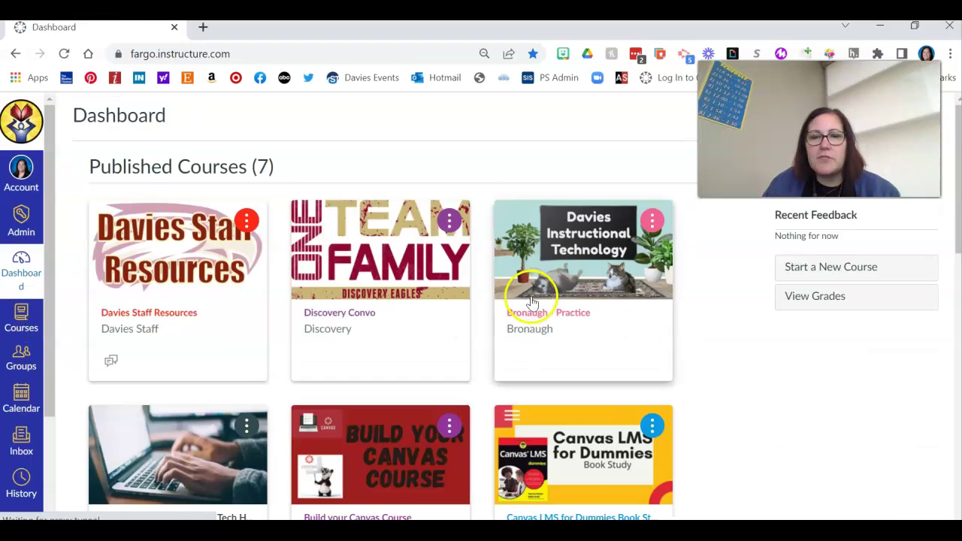
- Open the Book Study course's Modules and select Introduction under Welcome to Class
scroll(541, 315, "down", 2)
left_click(552, 367)
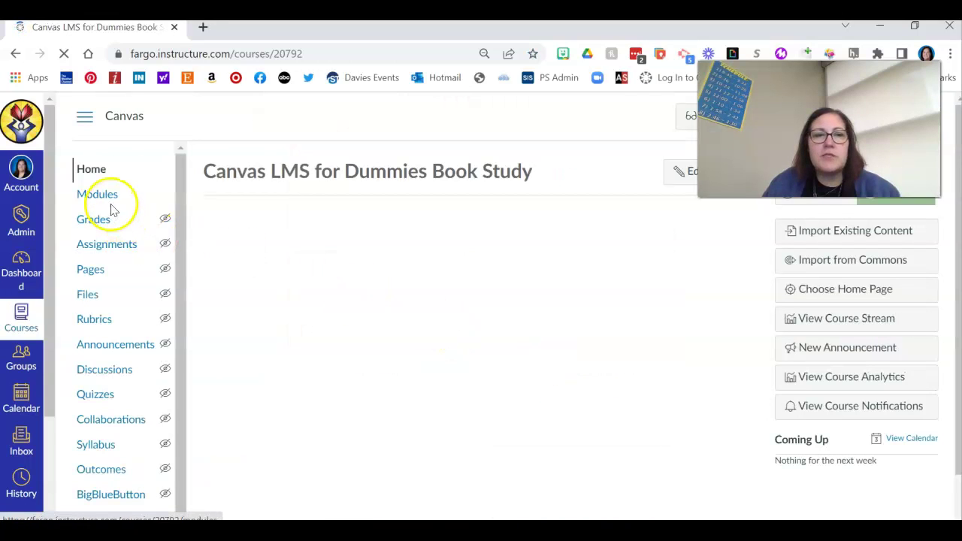
left_click(107, 196)
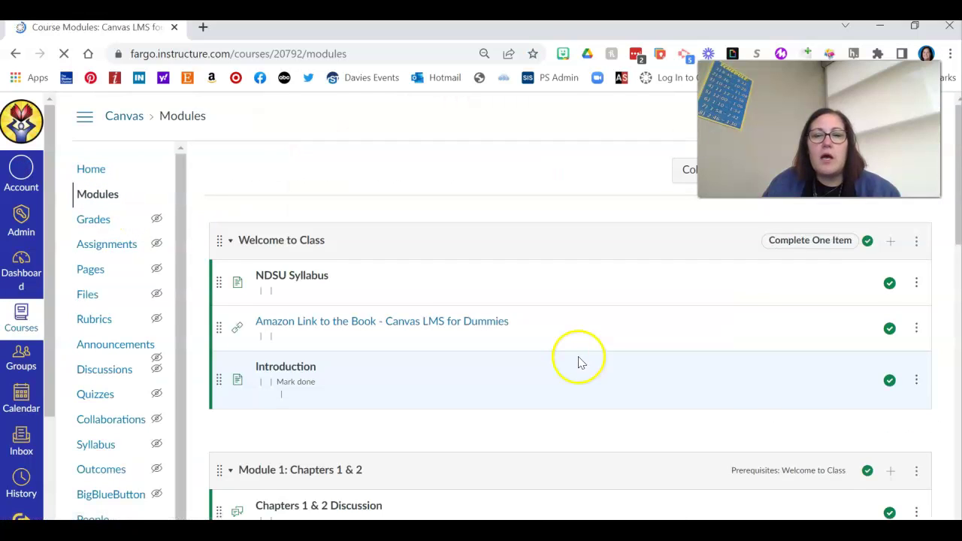
left_click(304, 354)
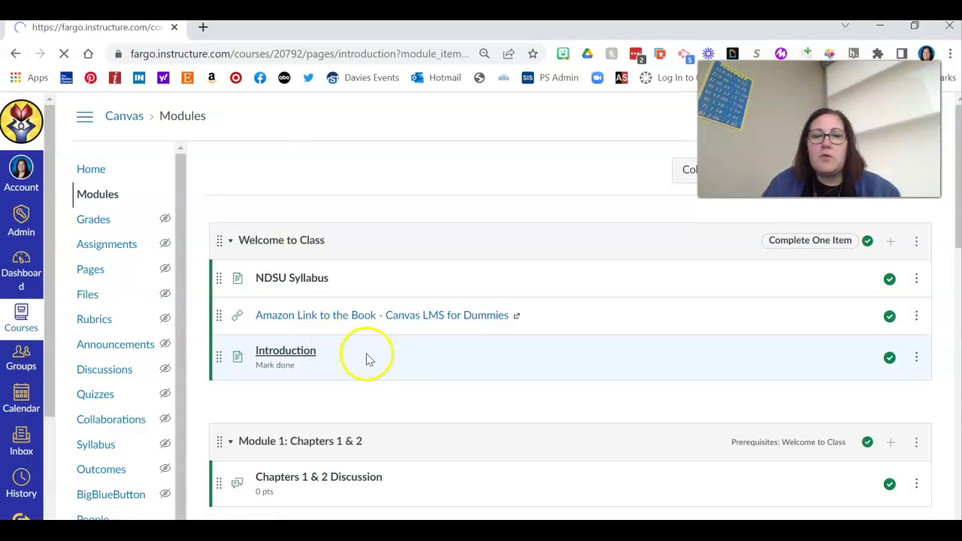